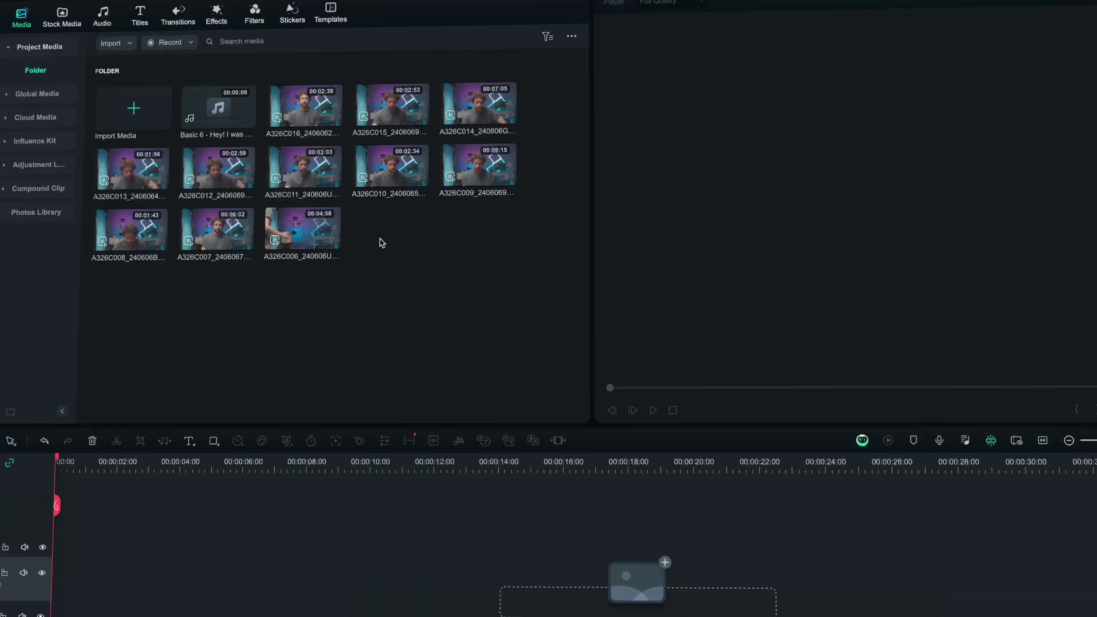
Step: In Titles' Text To Speech, record the consent and script samples, then clone the custom voice
left_click(144, 20)
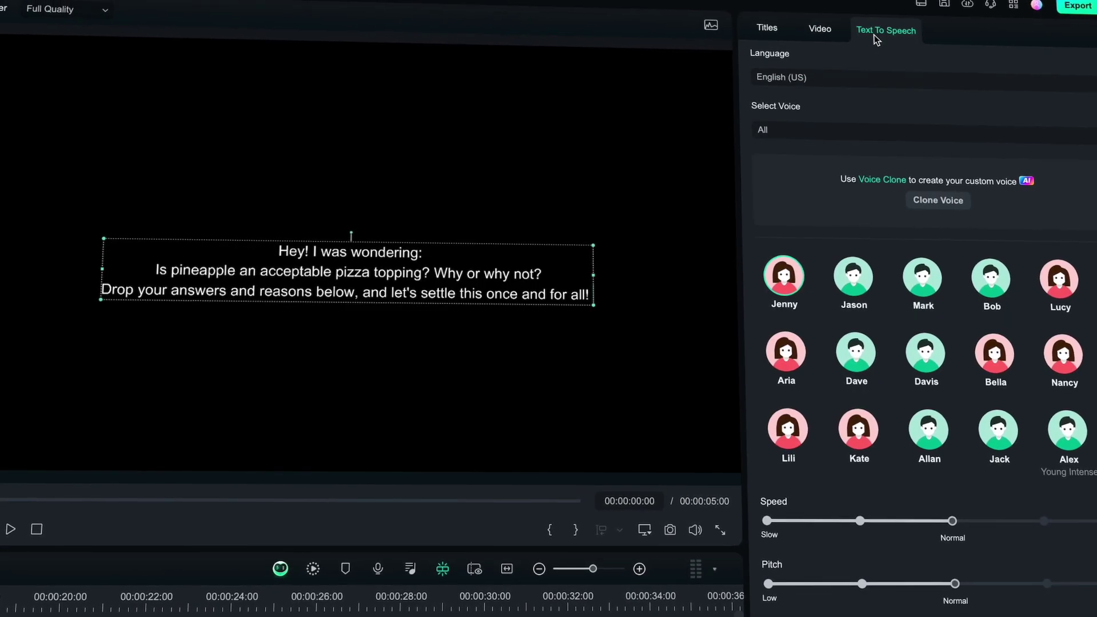
left_click(943, 197)
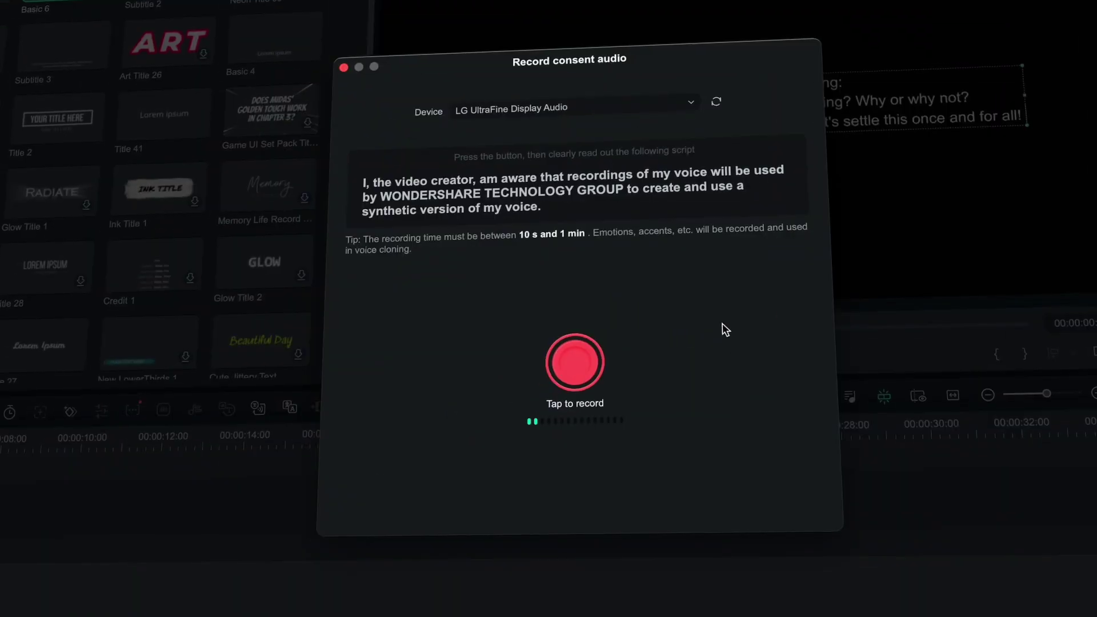
left_click(588, 356)
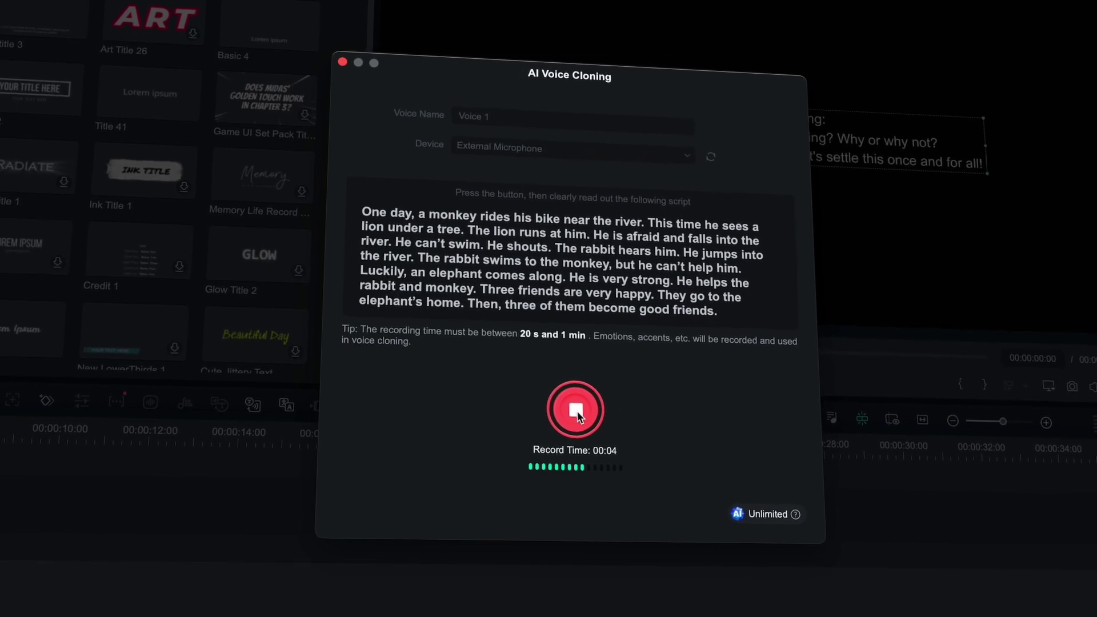
left_click(578, 409)
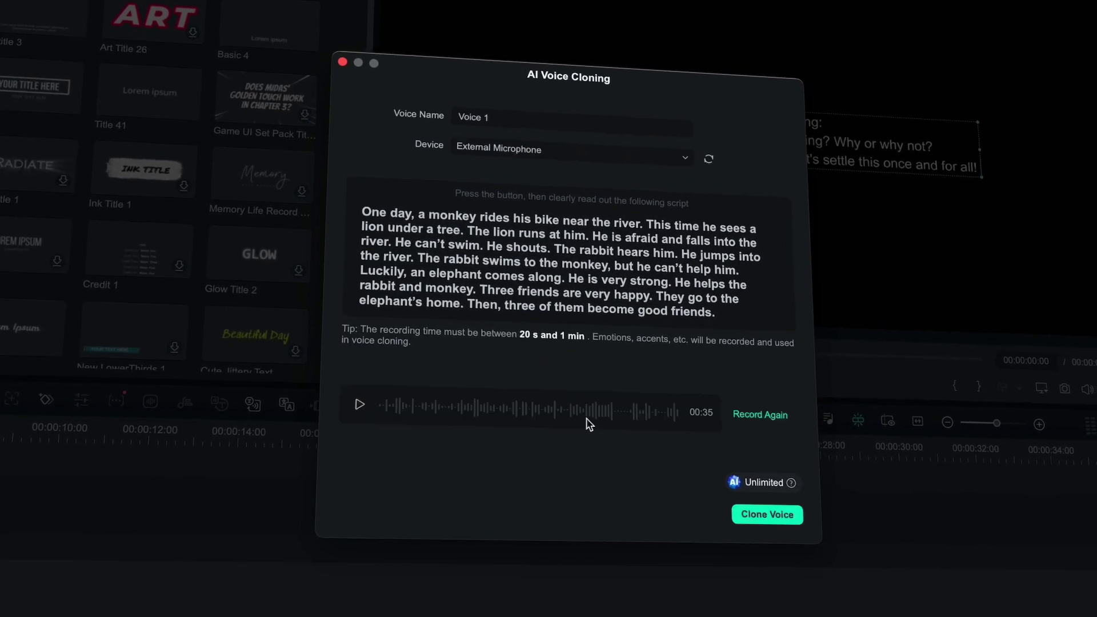
left_click(787, 518)
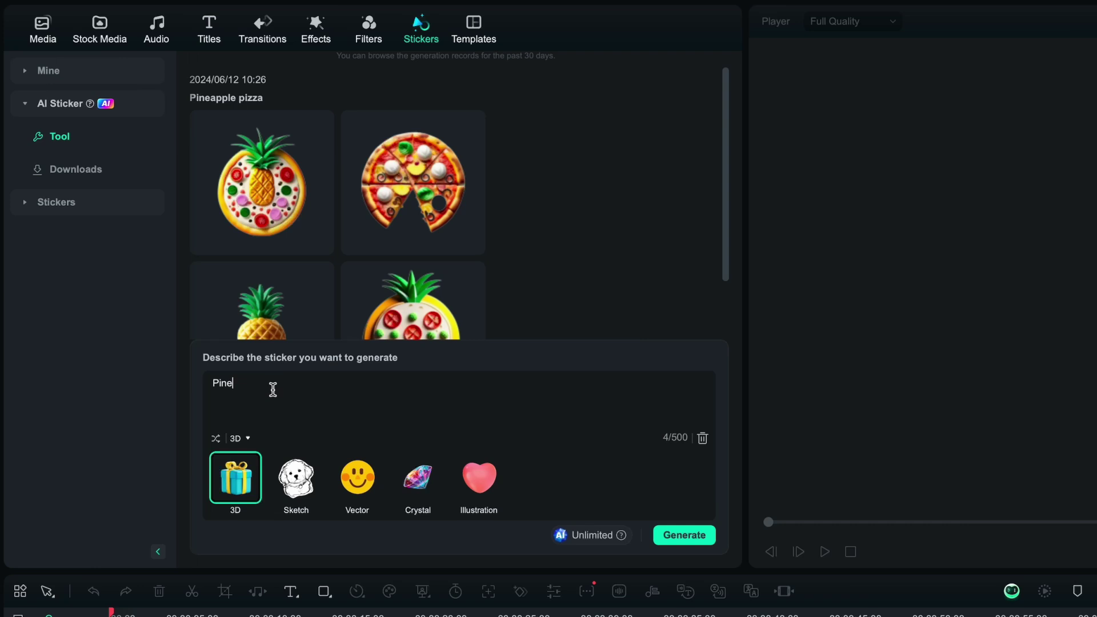
Step: Generate Sketch-style 'Pineapple Pizza' AI stickers and place one above the presenter clip
type("apple Pizza")
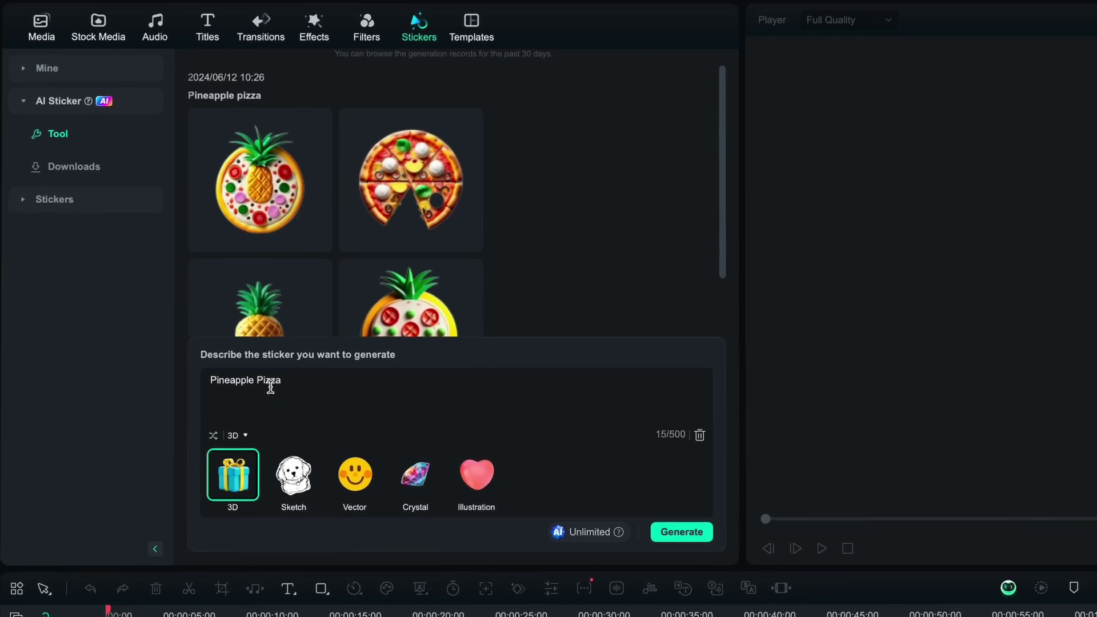
left_click(301, 486)
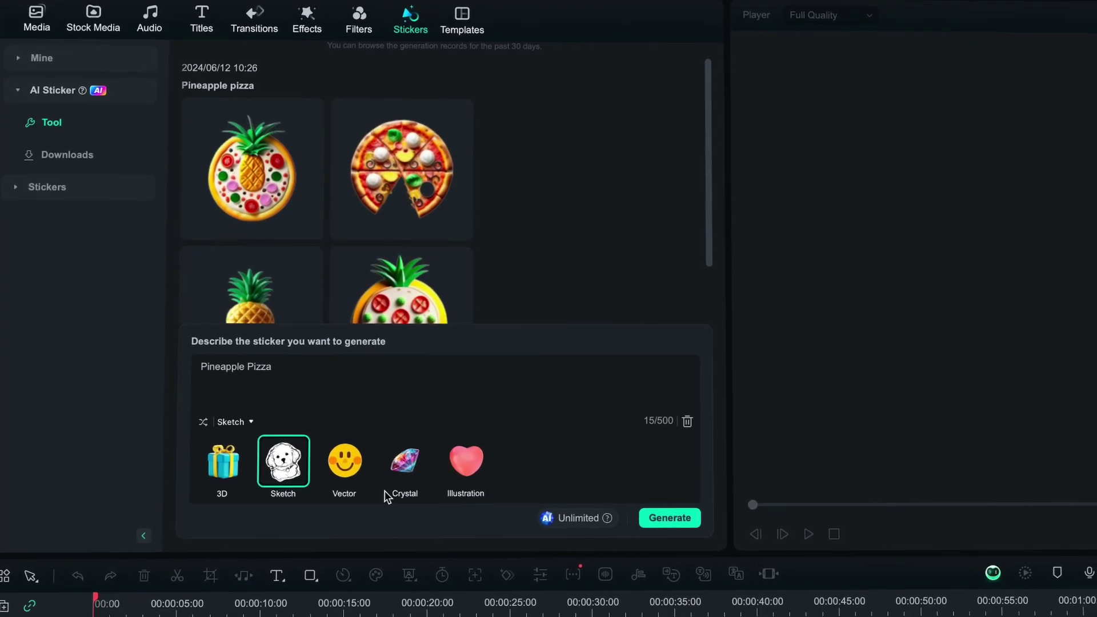
left_click(682, 524)
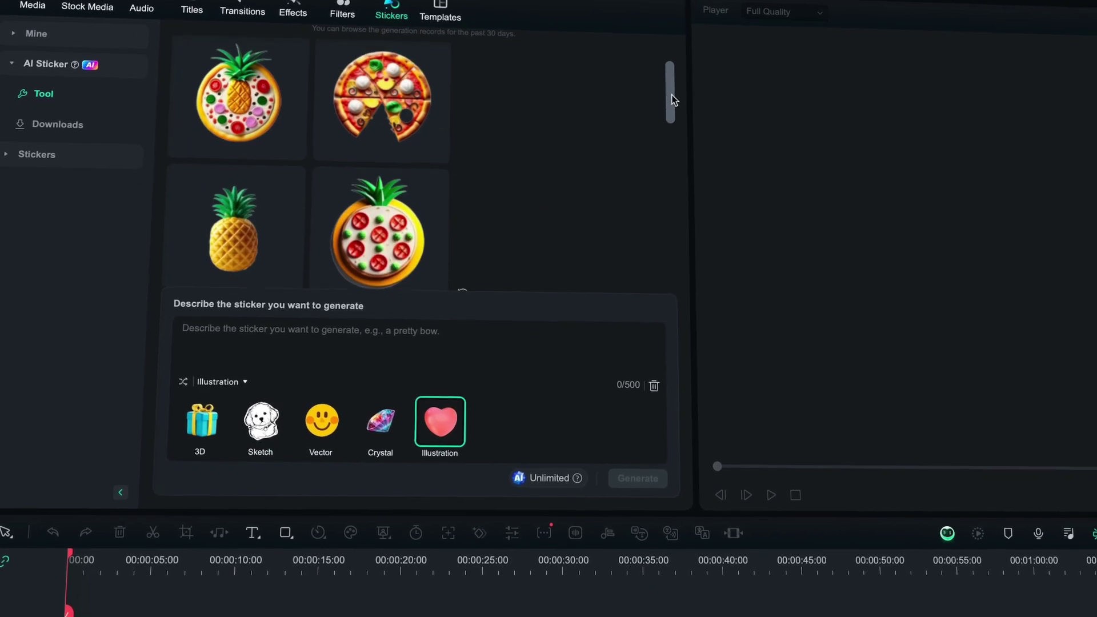
left_click_drag(668, 91, 657, 190)
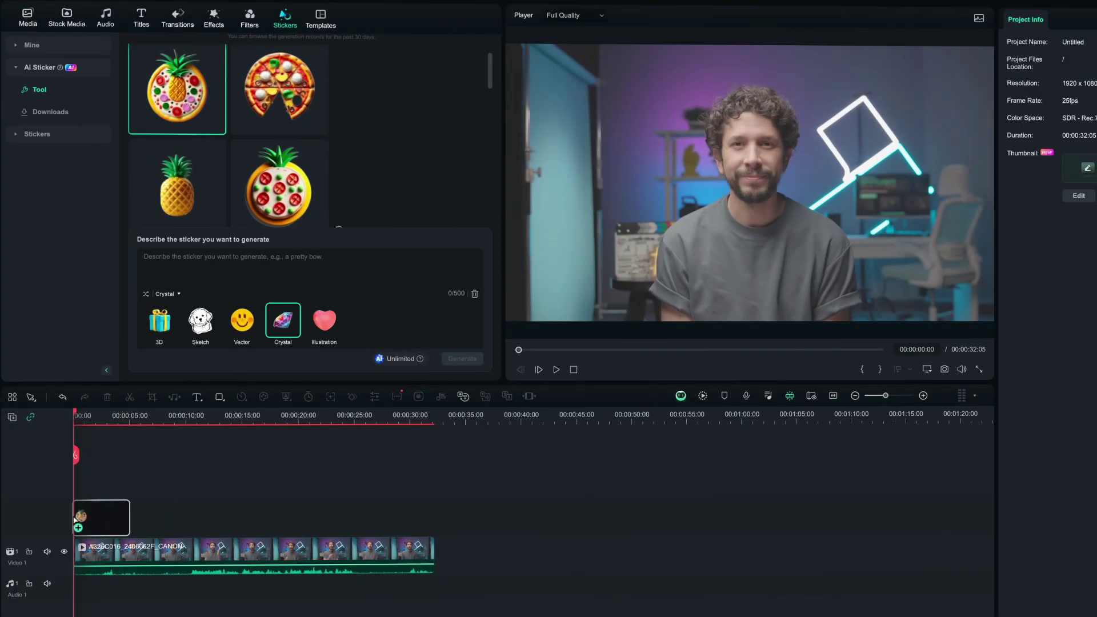
left_click_drag(80, 516, 80, 517)
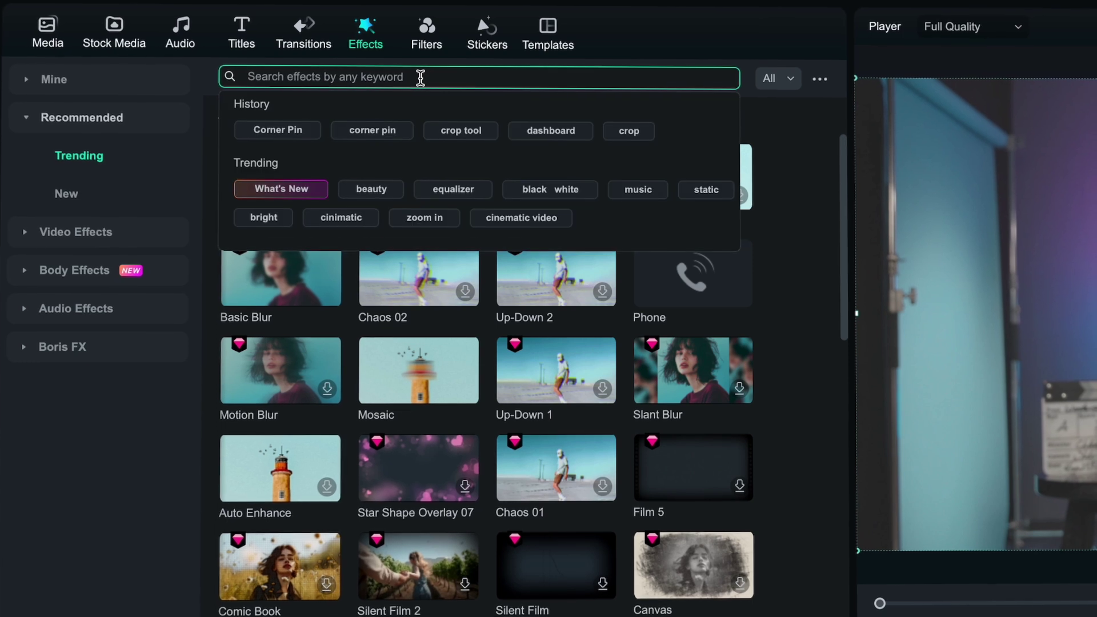
Step: Search for the Corner Pin effect and apply it to the presenter clip on Video 2
type("Corner Pin")
key("Return")
mouse_move(309, 304)
left_click_drag(309, 304, 334, 616)
left_click_drag(333, 365, 330, 362)
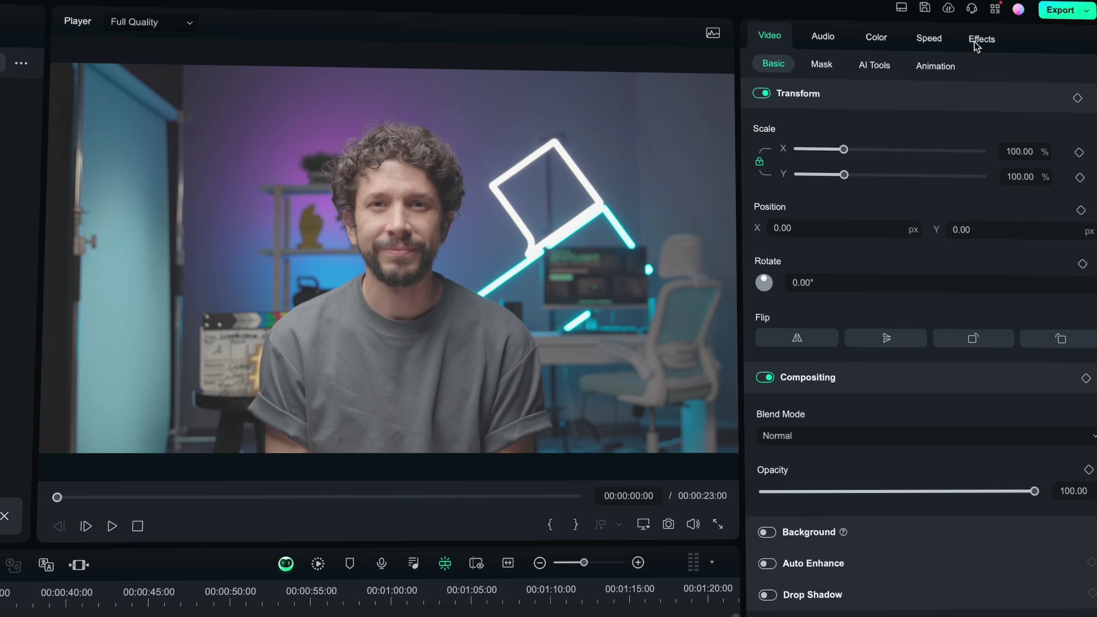
Step: Drag the four Corner Pin handles so the clip fits the studio screen behind the desk
left_click(976, 42)
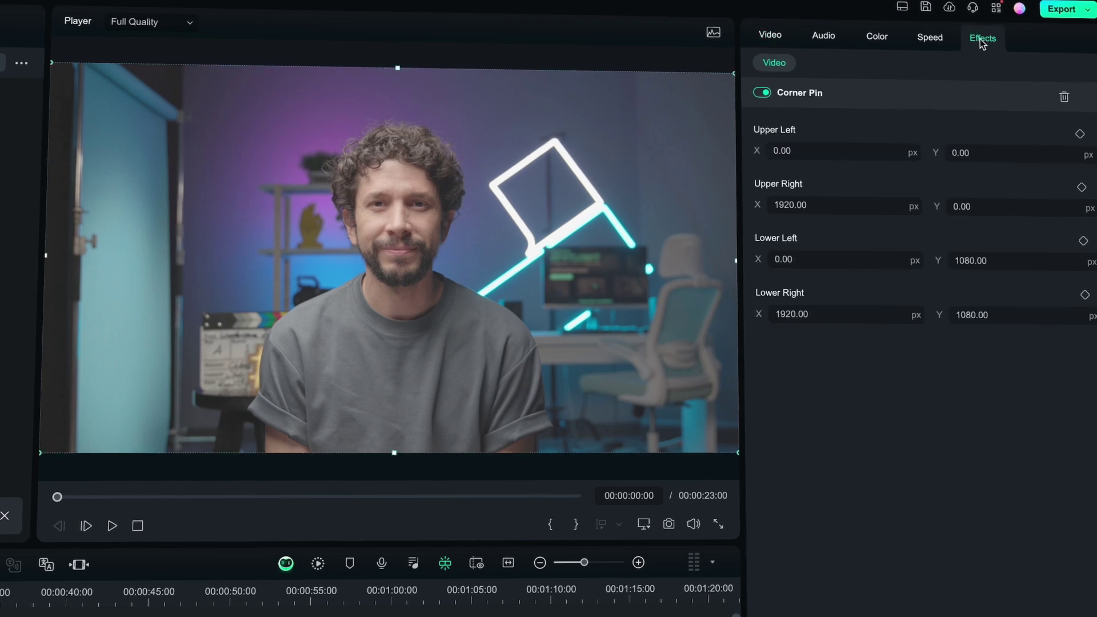
left_click_drag(54, 63, 141, 149)
left_click_drag(736, 68, 270, 150)
left_click_drag(746, 447, 274, 206)
left_click_drag(52, 441, 154, 207)
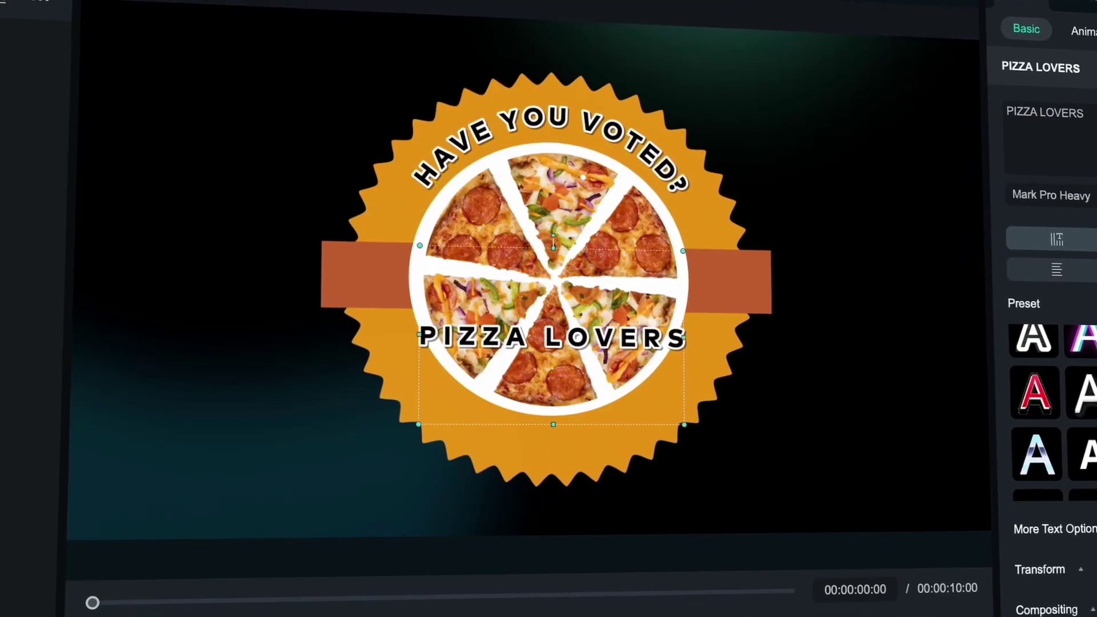
Step: Select the HAVE YOU VOTED and PIZZA LOVERS titles and play back the pizza badge
left_click(534, 118)
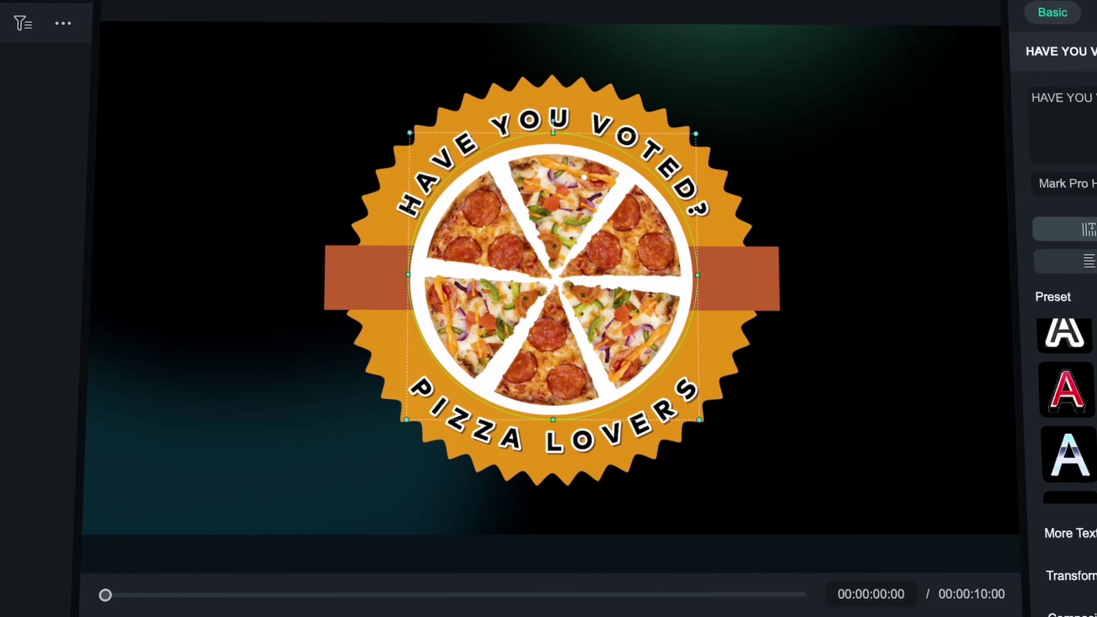
left_click(548, 437)
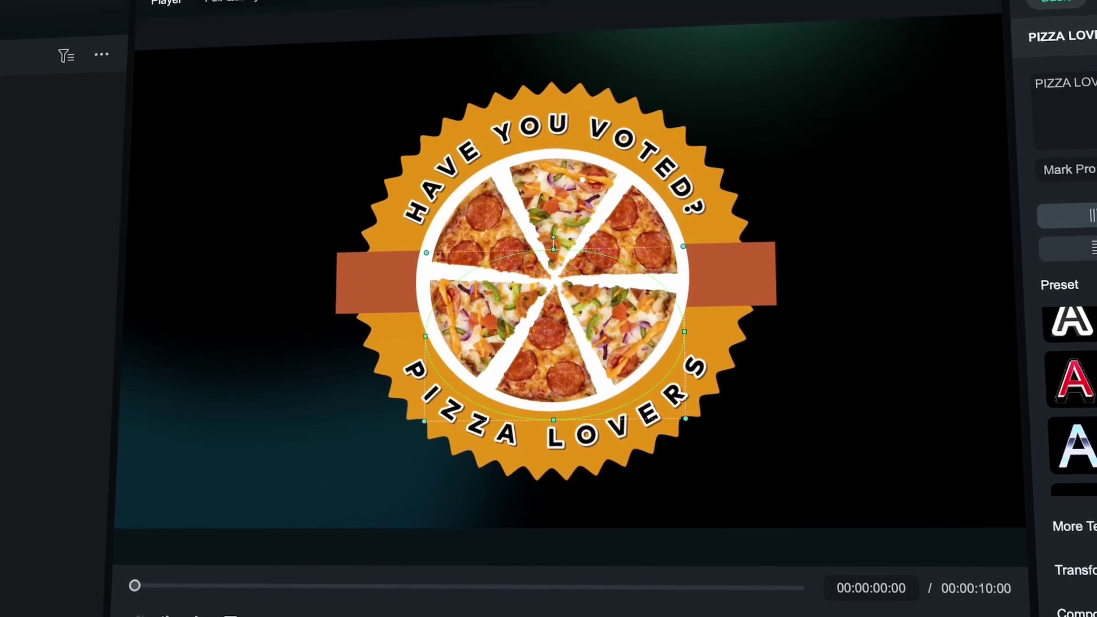
key("space")
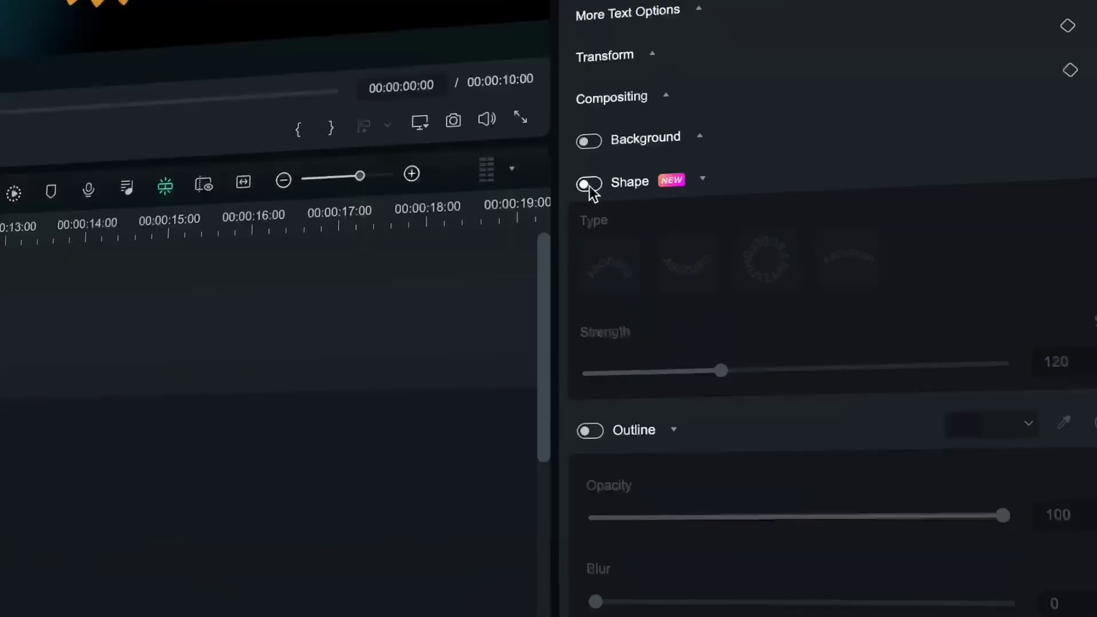
Step: Turn on curved text, compare the curve types, and arch the title over the badge top
left_click(591, 178)
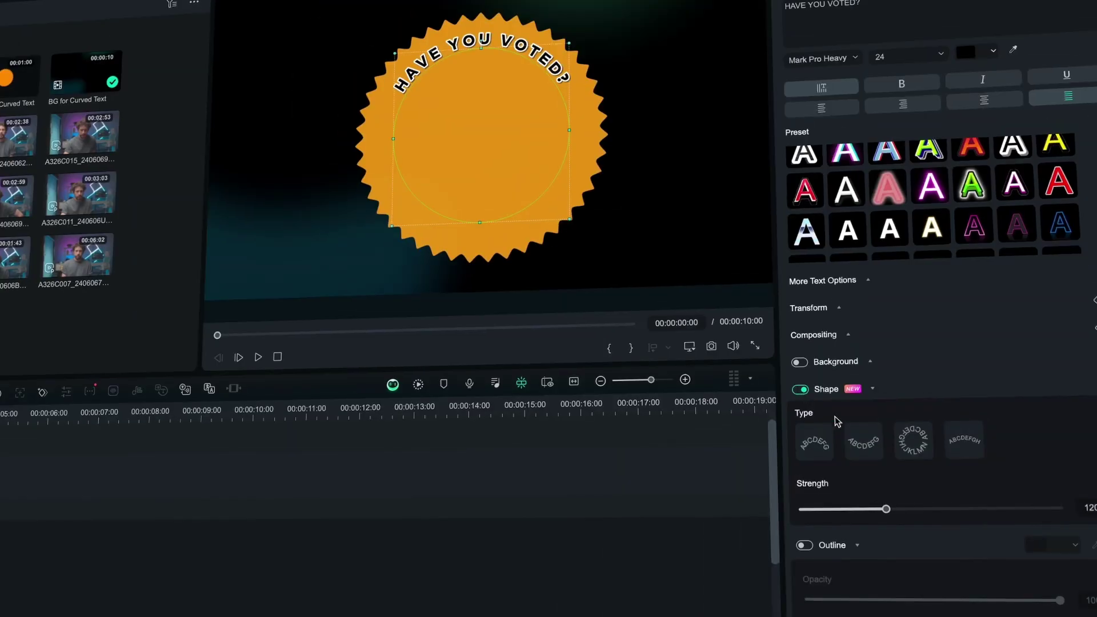
left_click(690, 262)
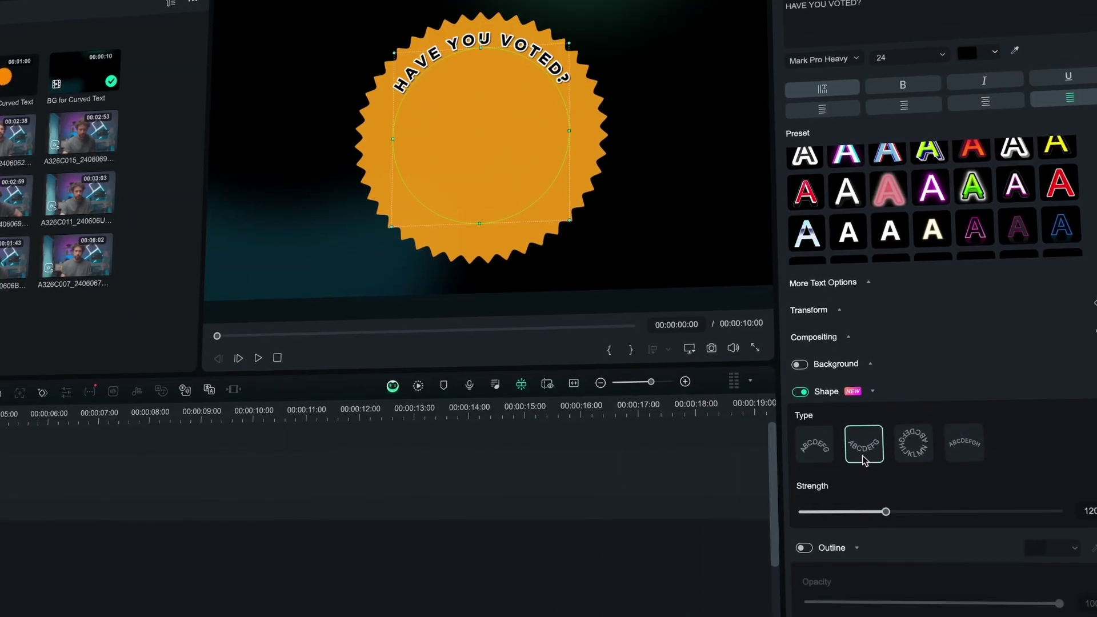
left_click(908, 455)
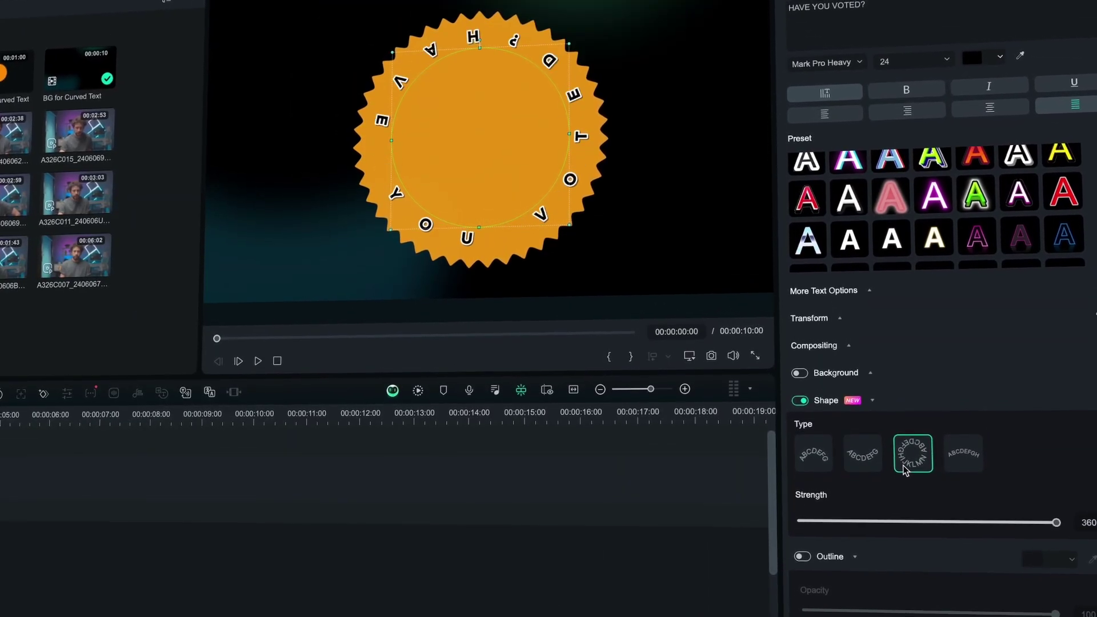
left_click(962, 457)
left_click(812, 457)
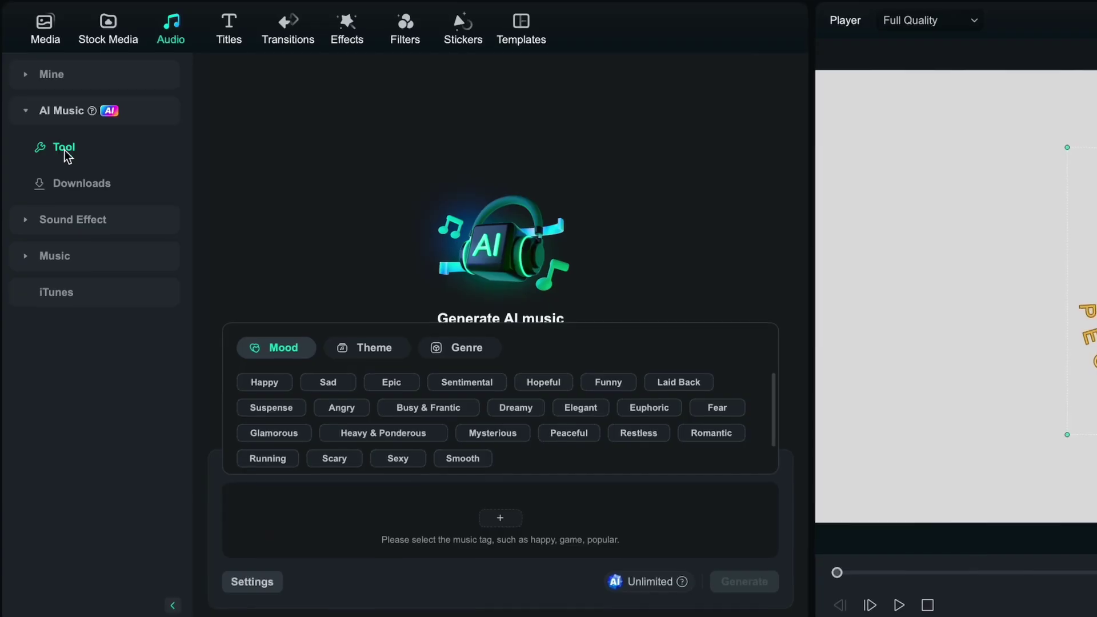
Step: Generate AI music tagged with the Happy mood and the Tutorials theme
left_click(267, 382)
left_click(375, 355)
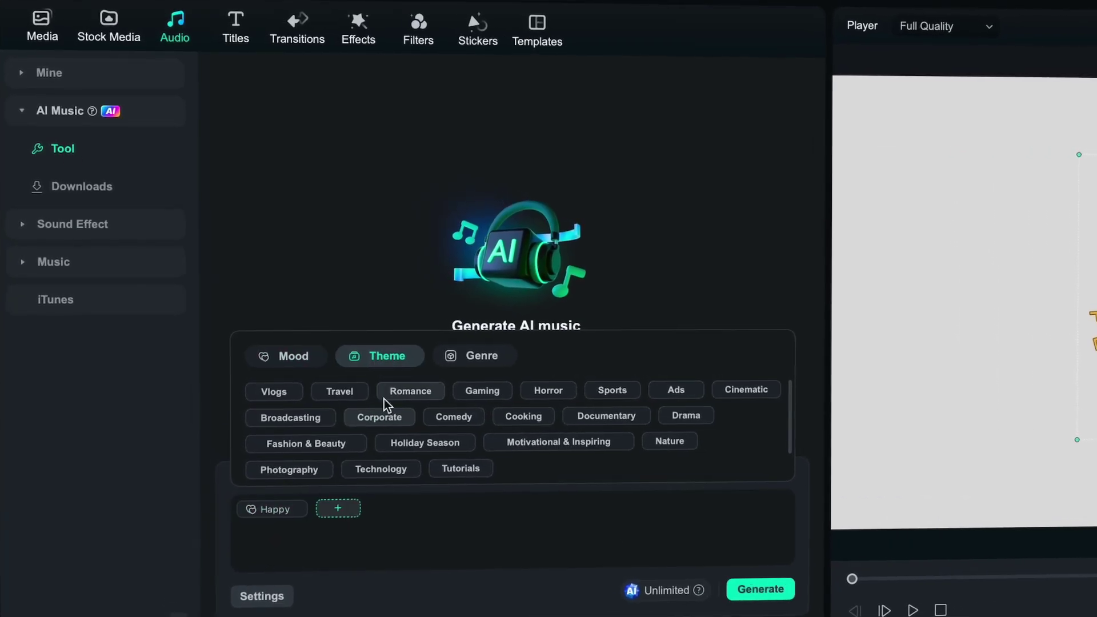
left_click(460, 466)
left_click(765, 594)
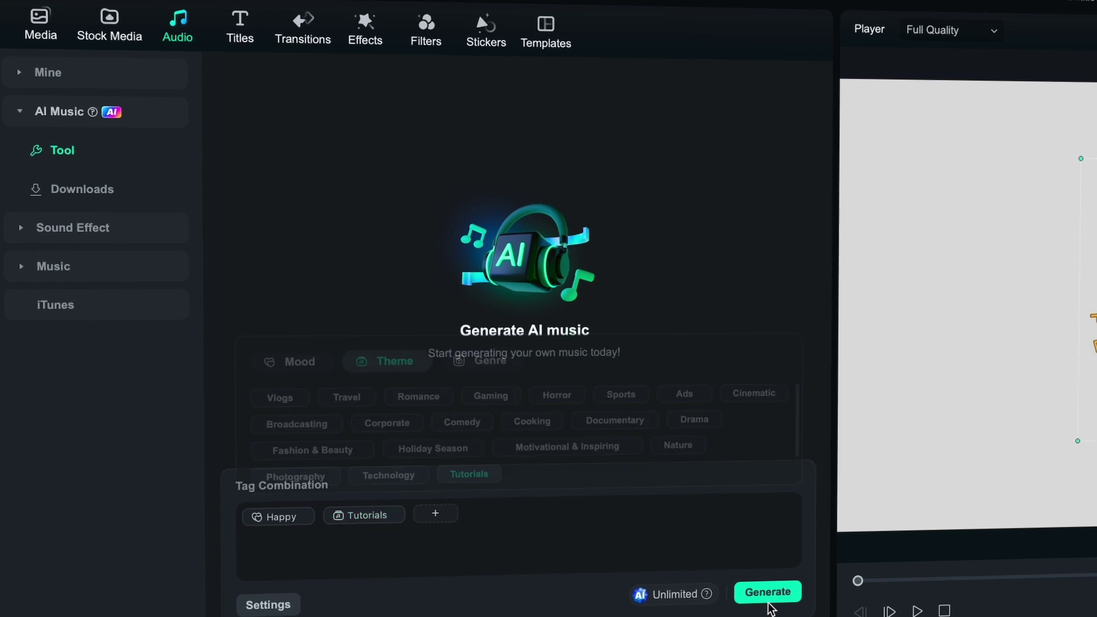
Step: Preview the first and second generated Happy_Tutorials music tracks
left_click(315, 166)
left_click(314, 234)
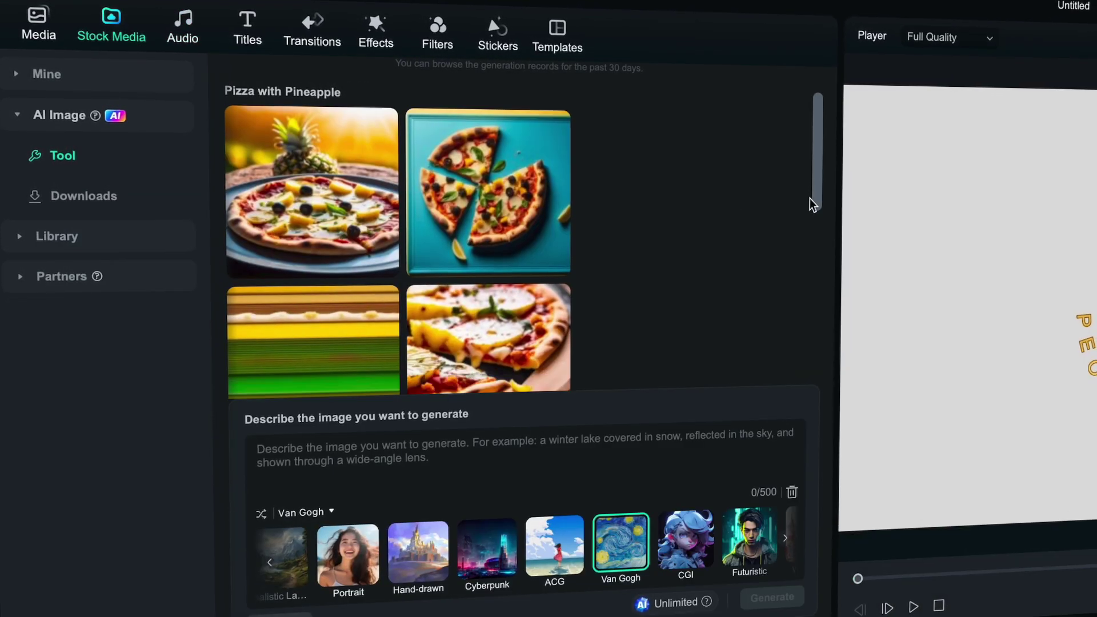
left_click_drag(810, 205, 802, 381)
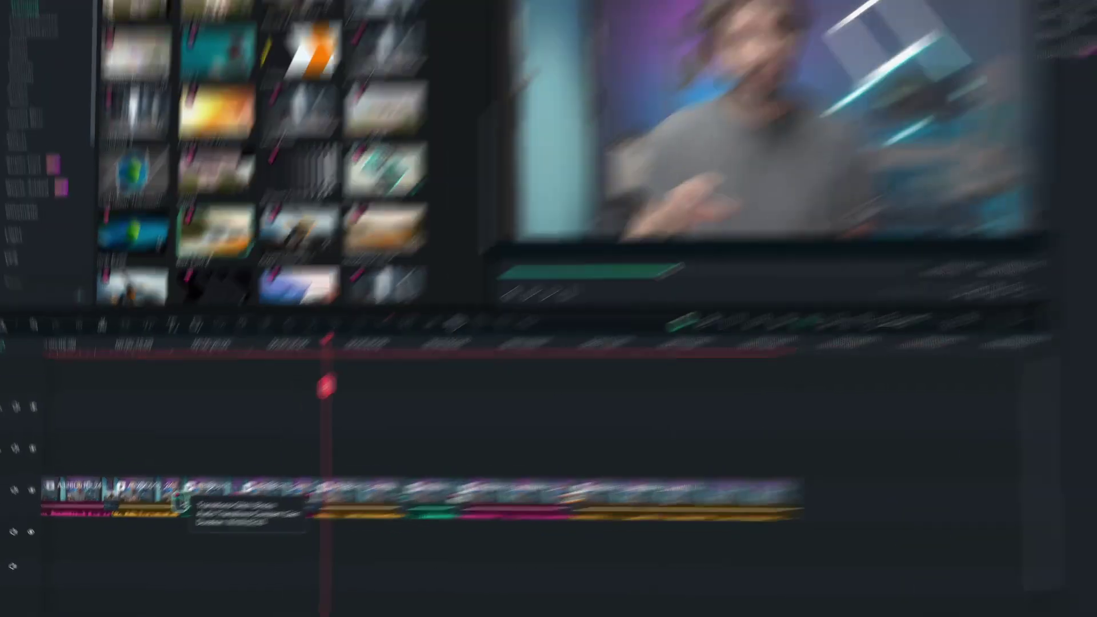
Step: Apply transitions, including Flip Roll 4, to every clip boundary, then open a sticker's commercial licence
left_click(168, 514)
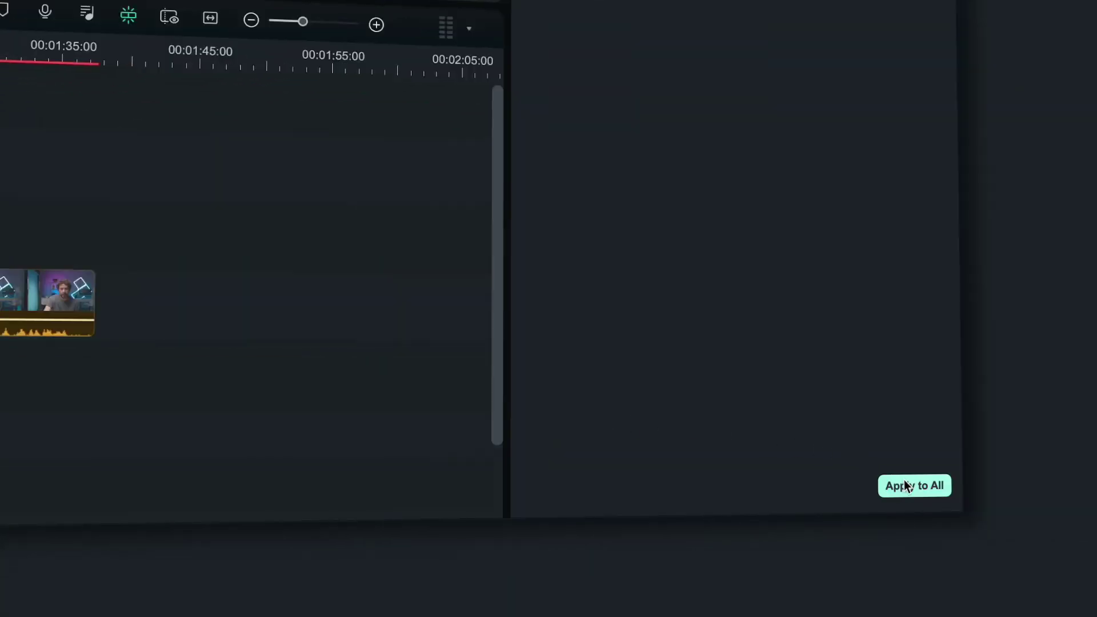
left_click(905, 486)
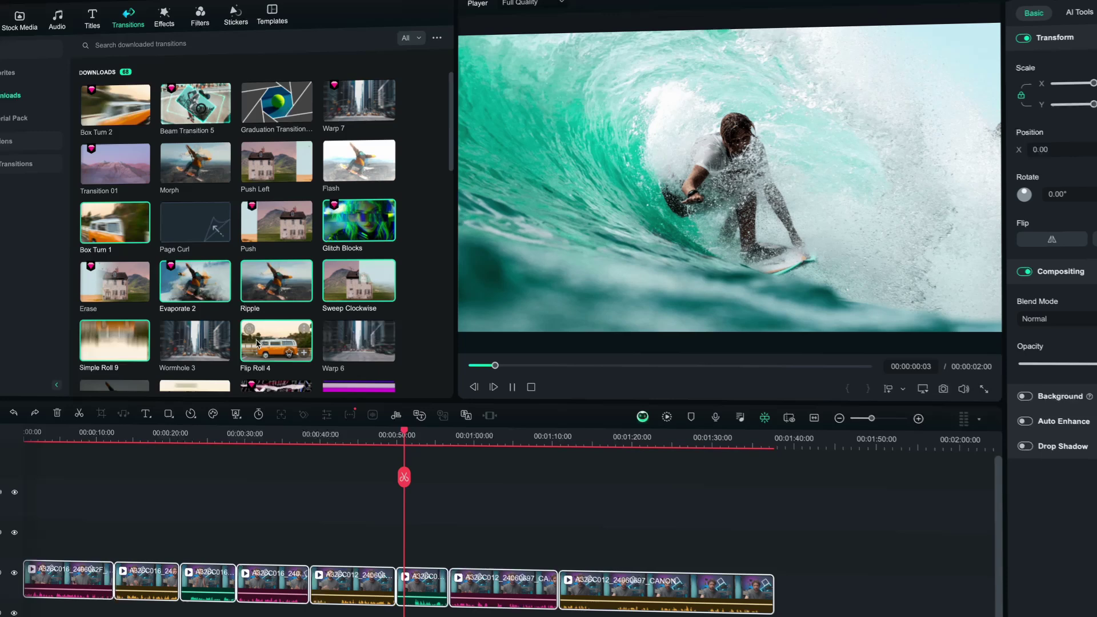
right_click(279, 365)
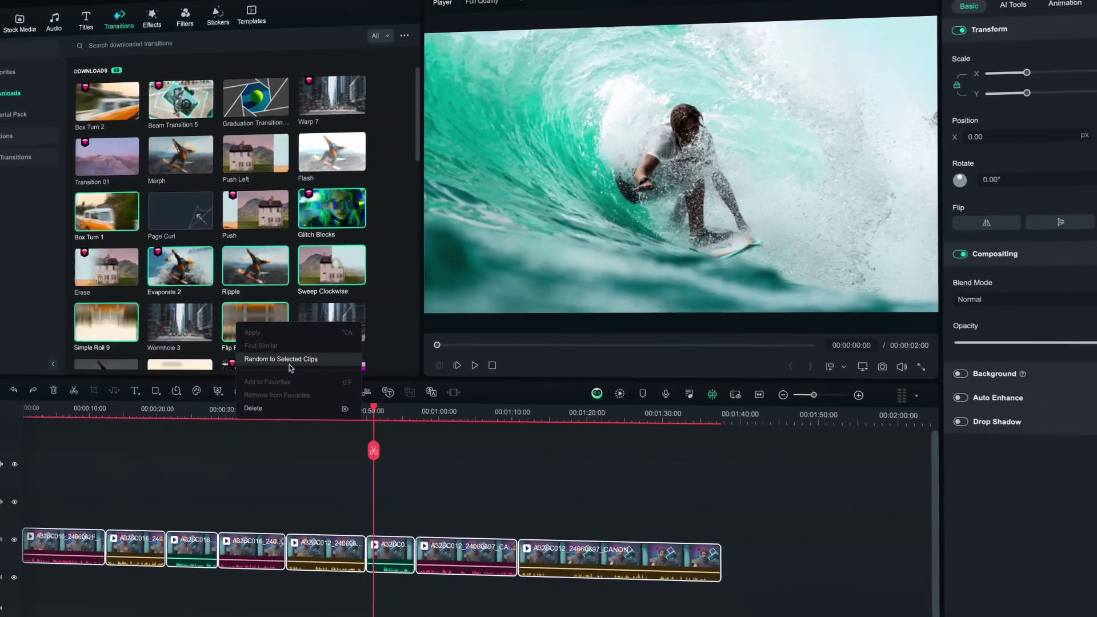
left_click(254, 338)
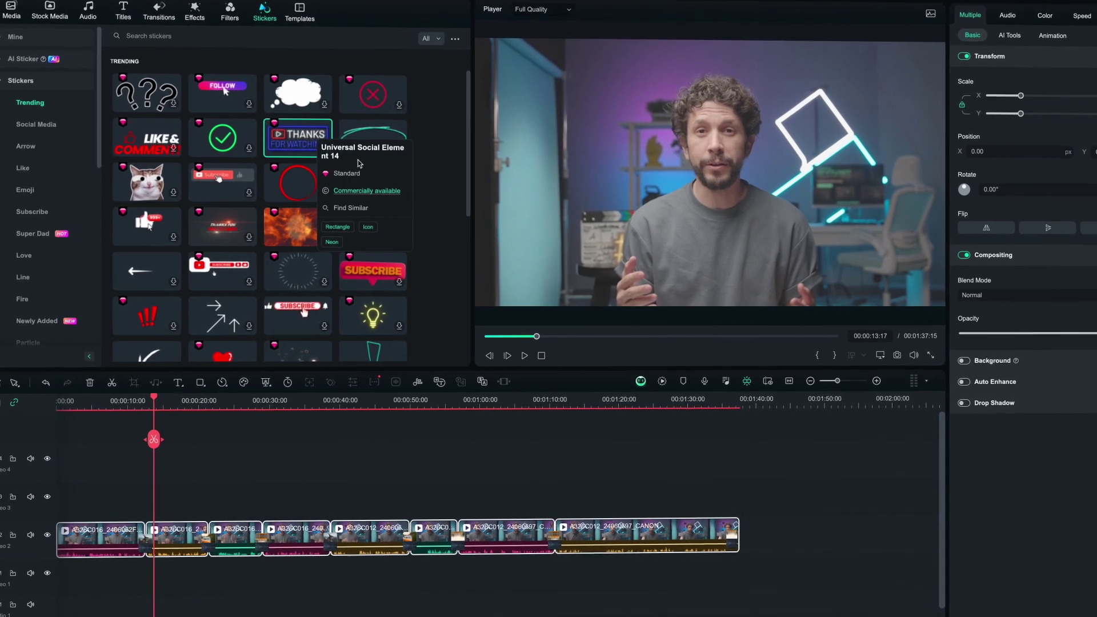
left_click(378, 190)
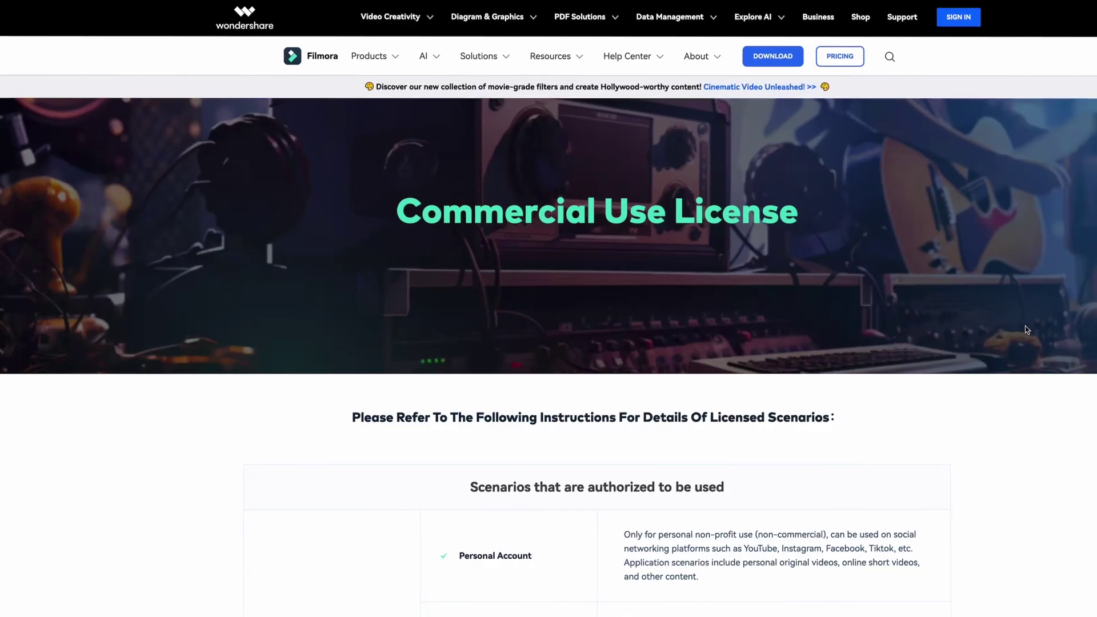
Step: Scroll the Commercial Use License page down to the list of NOT authorized uses
scroll(1026, 329, "down", 5)
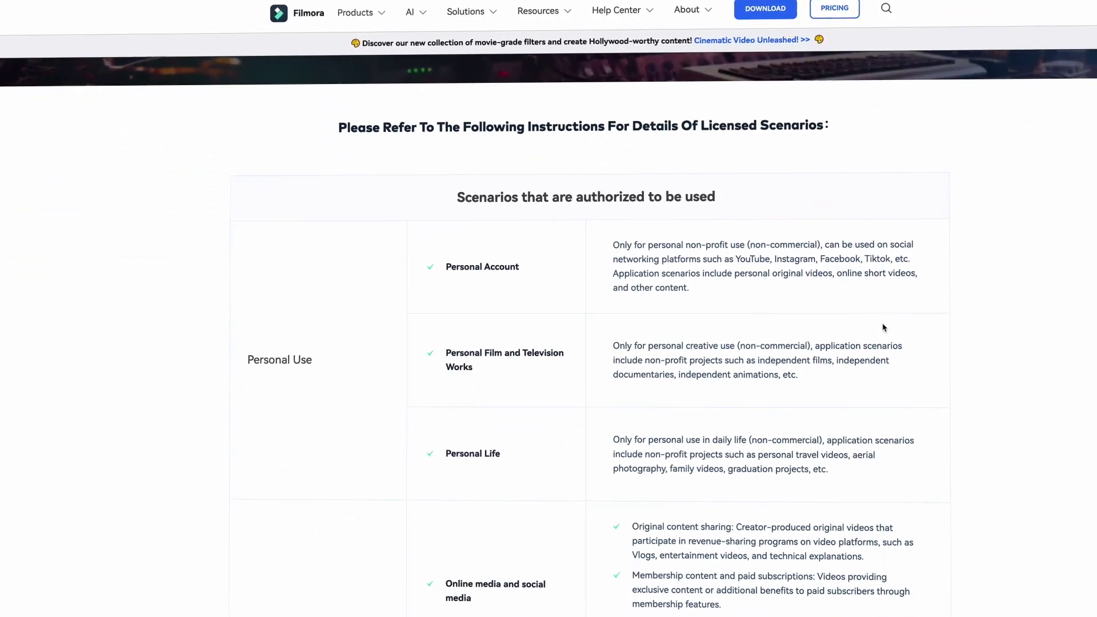
scroll(883, 327, "down", 5)
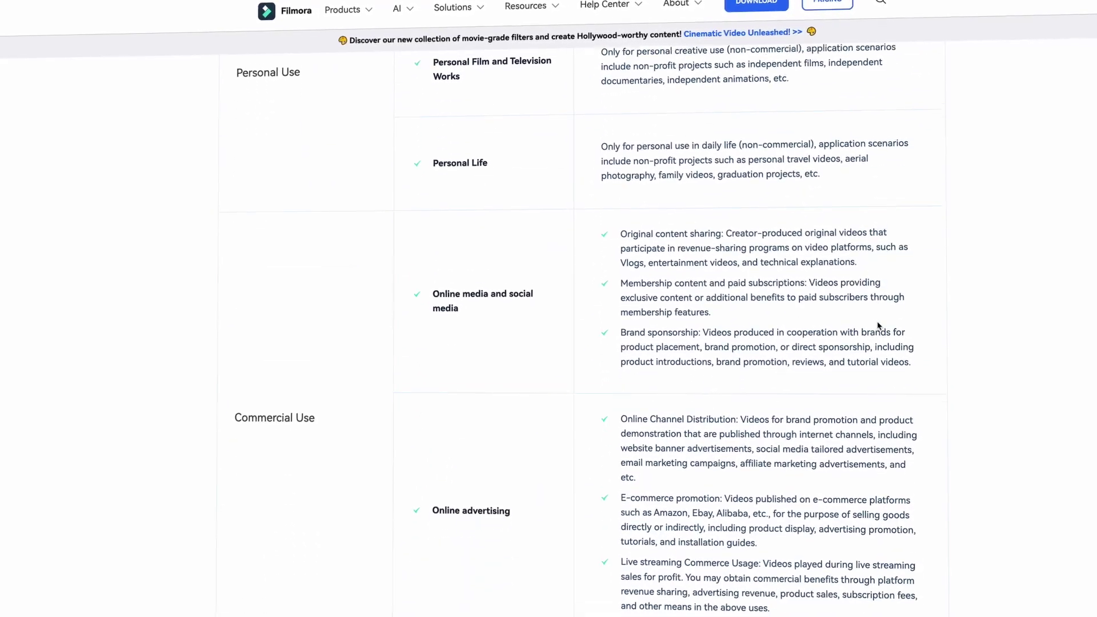
scroll(878, 326, "down", 4)
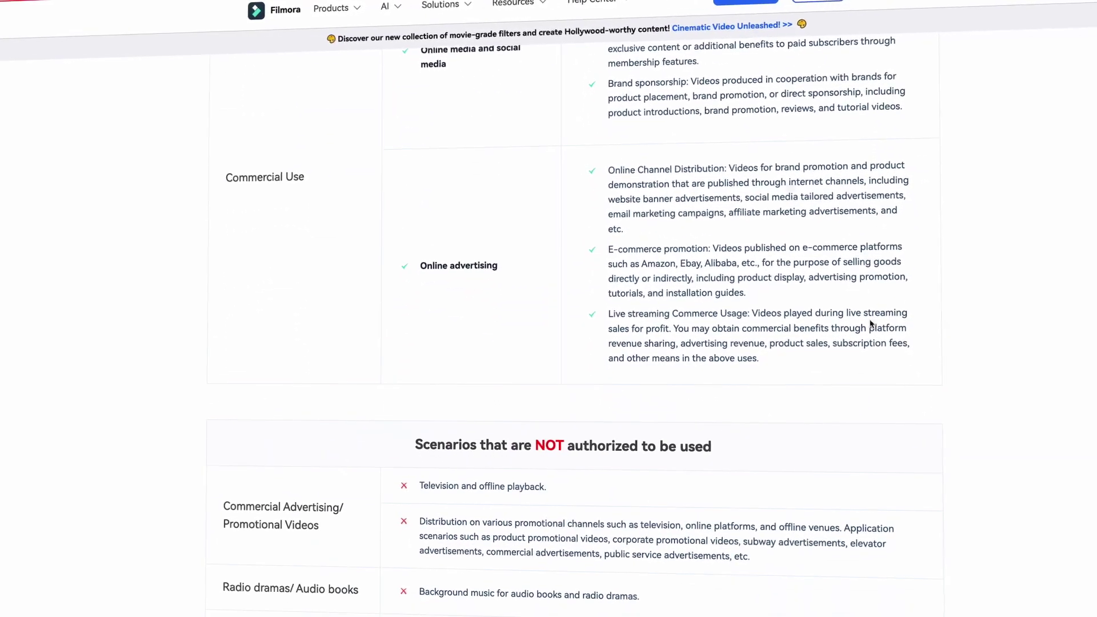
scroll(870, 323, "down", 9)
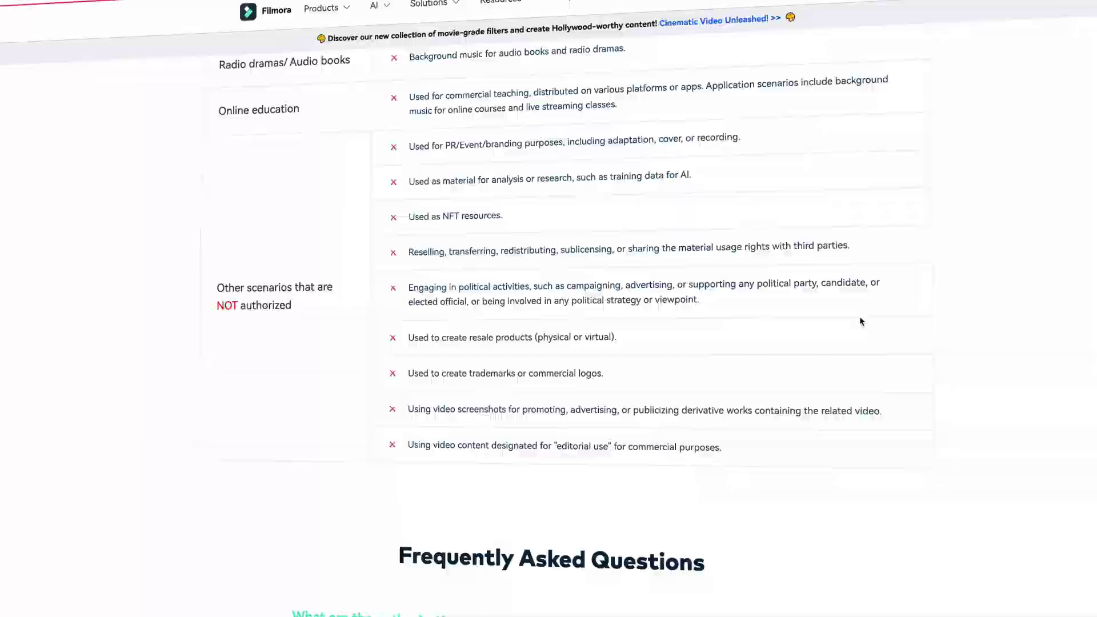